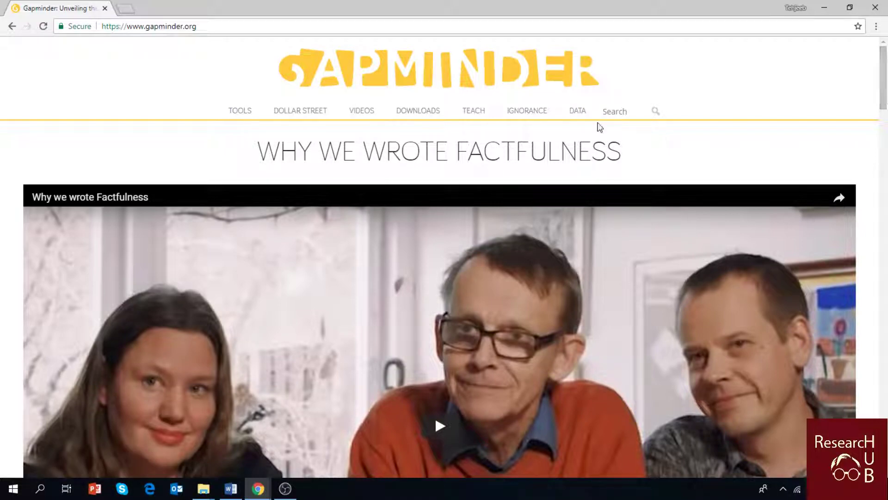
Step: Open the Gapminder Data page, dismiss the indicator picker further down, and return to the main list of indicators
mouse_move(885, 106)
mouse_down()
mouse_move(885, 396)
mouse_move(885, 106)
mouse_up()
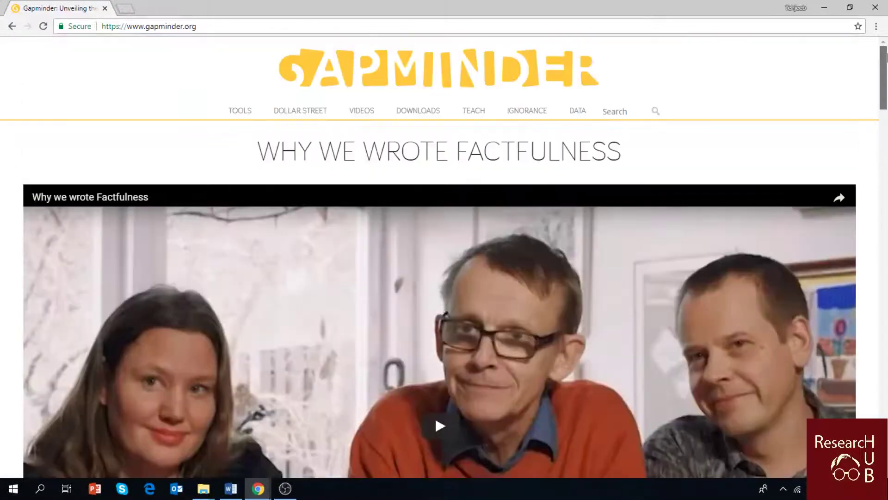
click(566, 119)
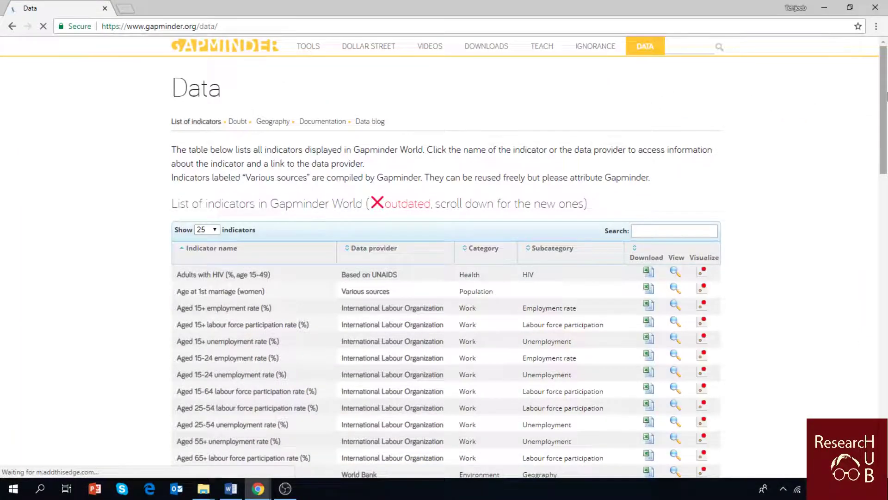
drag(887, 95, 887, 119)
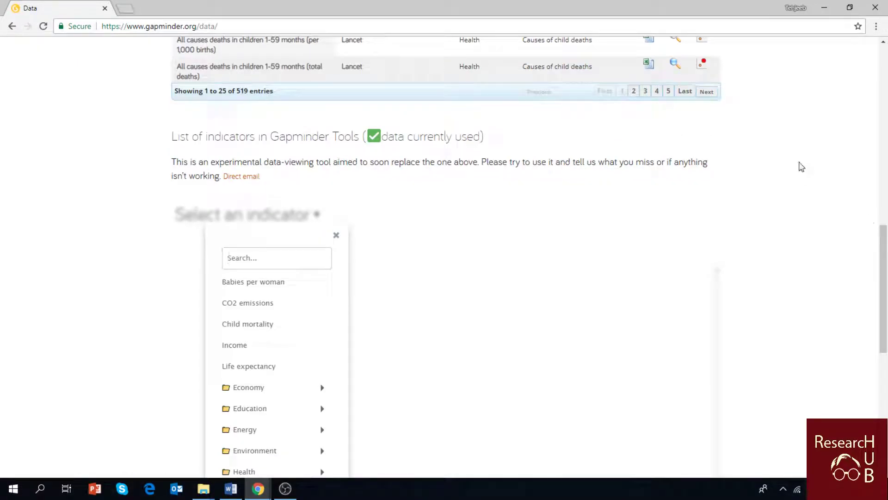
click(336, 235)
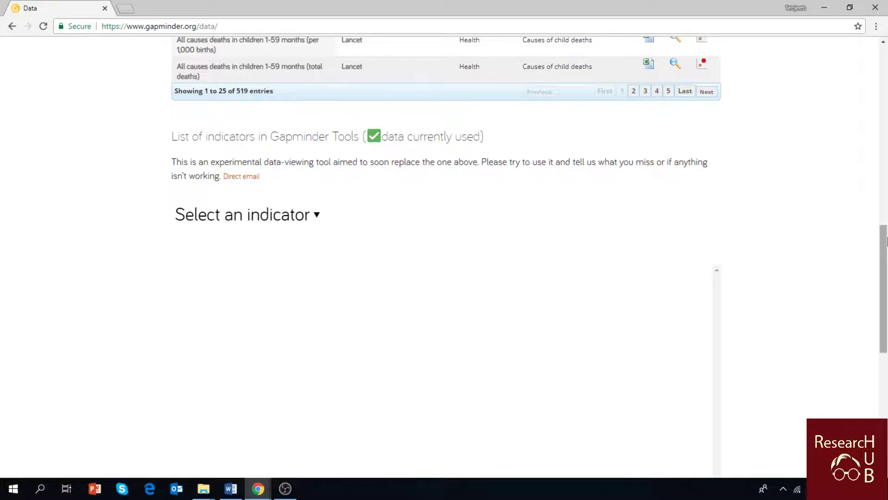
drag(886, 241, 886, 130)
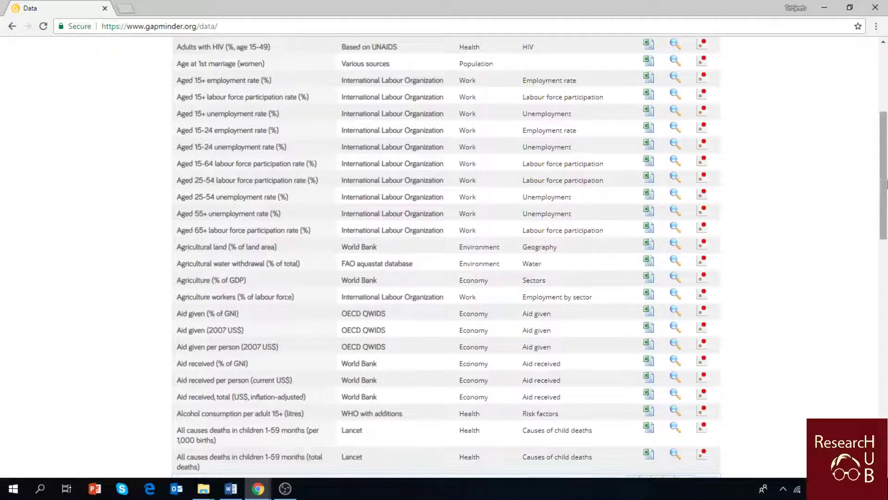
mouse_move(886, 202)
mouse_down()
mouse_move(886, 236)
mouse_move(886, 175)
mouse_move(886, 192)
mouse_up()
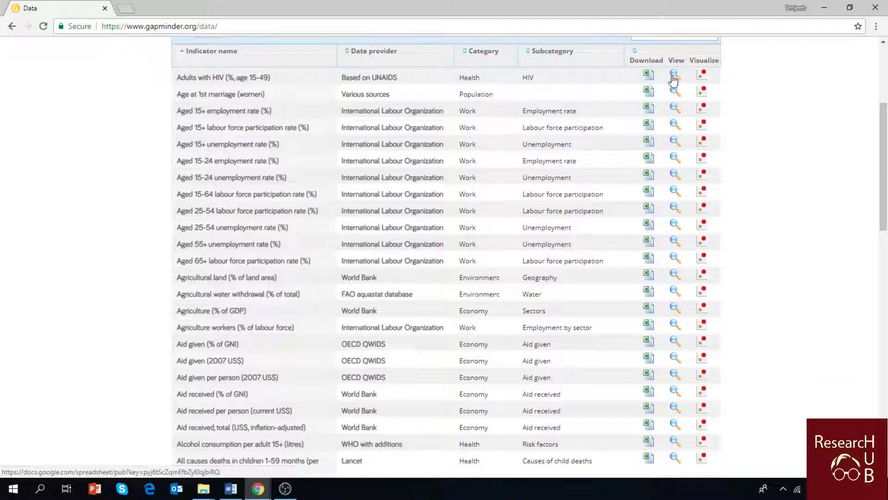
Step: Open the visualization of the Adults with HIV indicator and dismiss the welcome notice
click(704, 78)
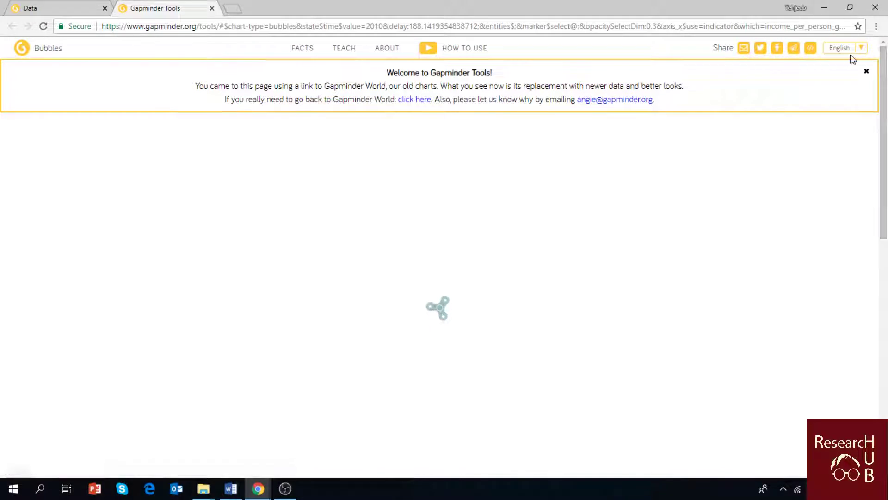
click(867, 73)
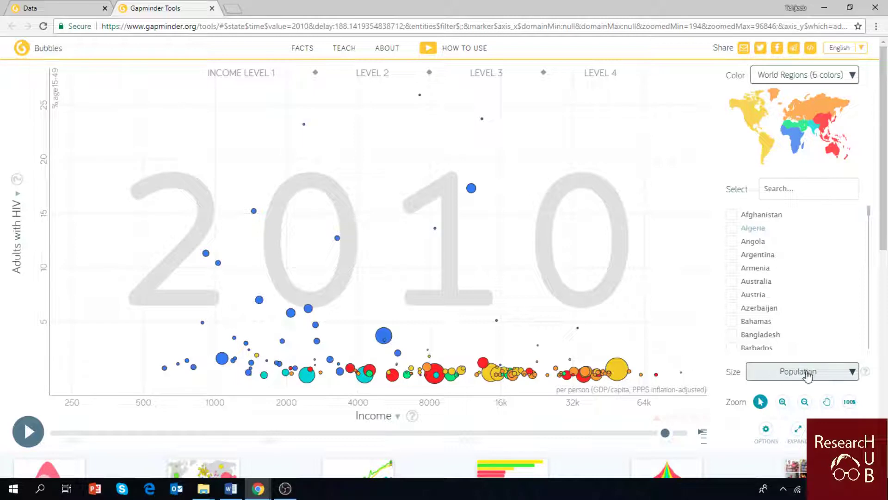
Step: Examine the United States bubble and the large red bubble, and review the indicators available for bubble size
mouse_move(620, 370)
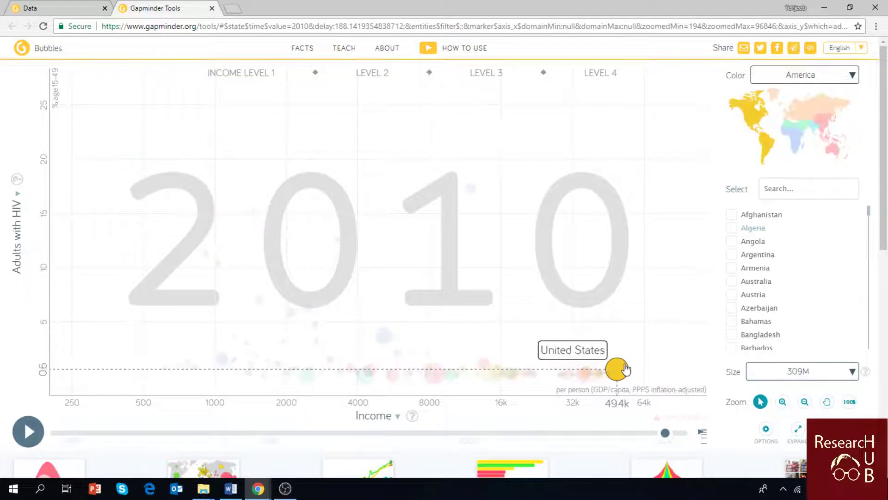
mouse_move(434, 374)
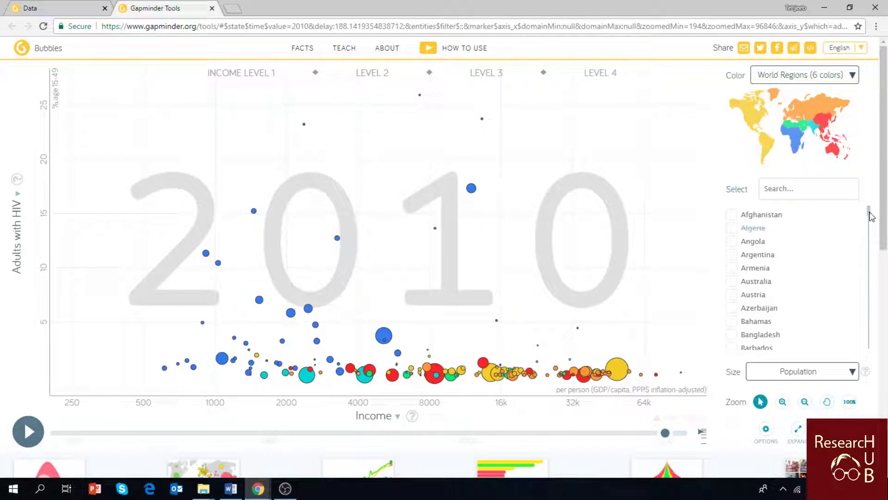
drag(869, 212, 887, 175)
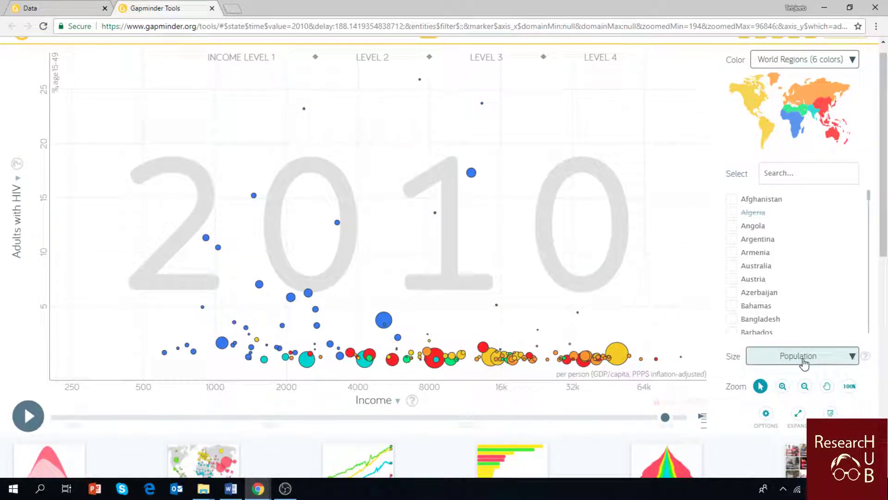
click(854, 357)
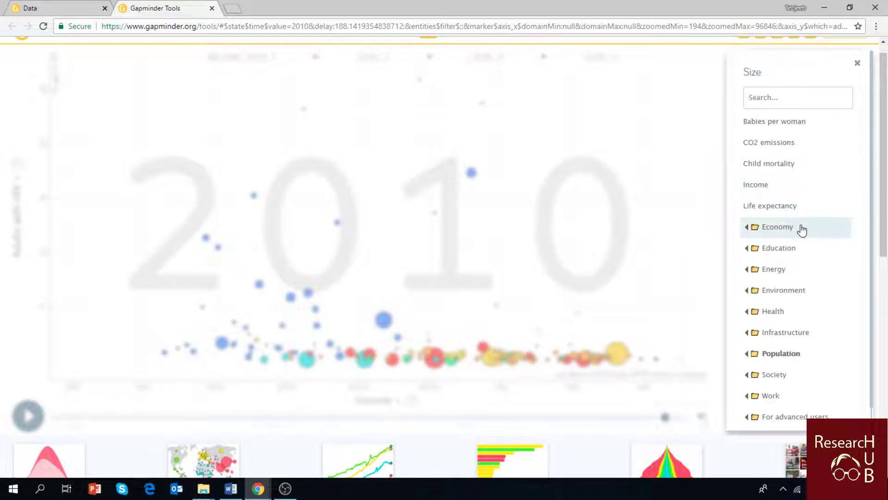
click(857, 64)
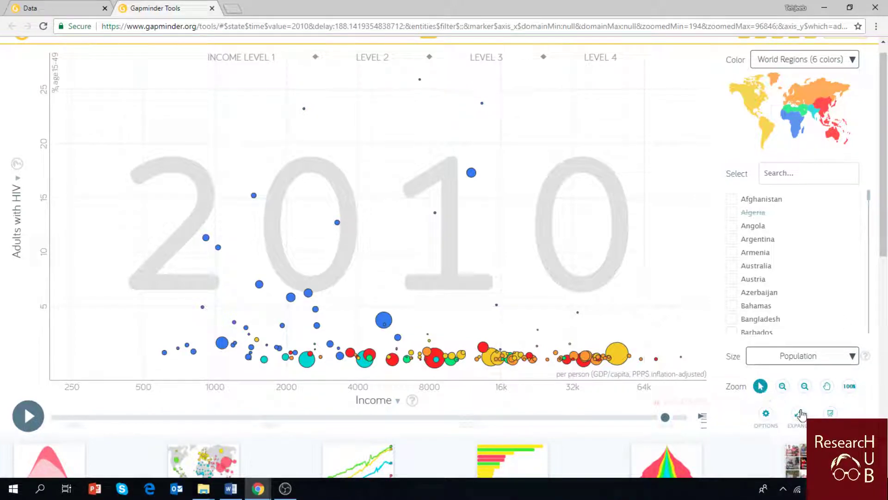
scroll(887, 216, up, 1)
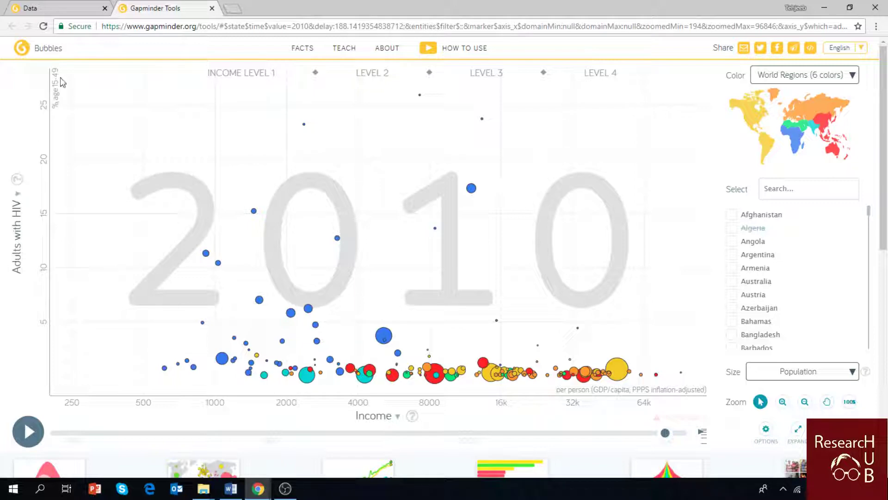
Step: Set the chart's Y axis to Life expectancy
click(23, 193)
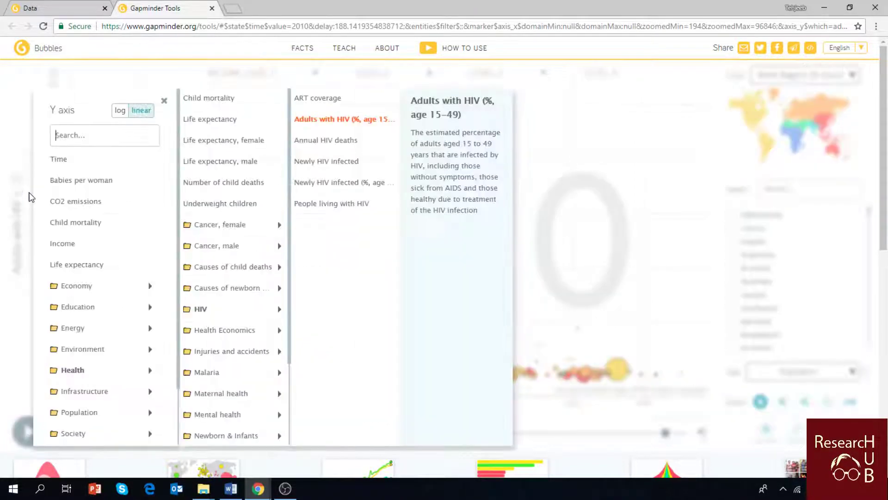
click(76, 266)
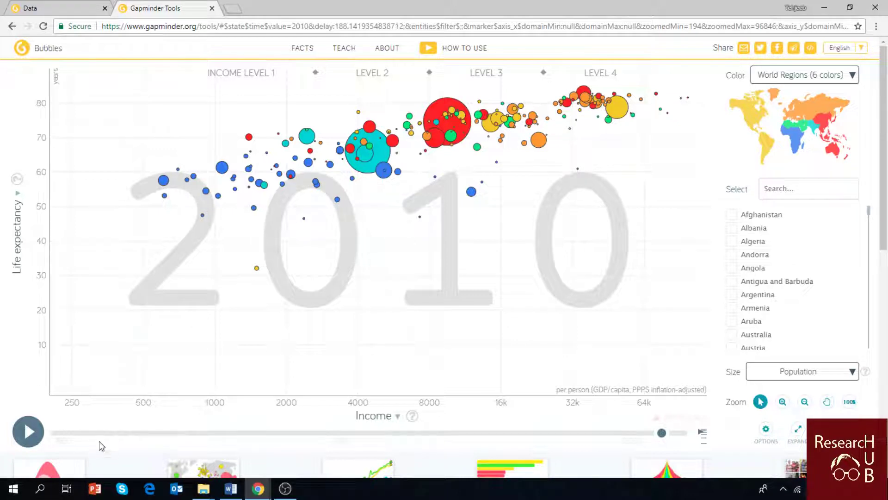
Step: Play the life expectancy animation from 1800, slowing the playback and then speeding it up again
click(38, 432)
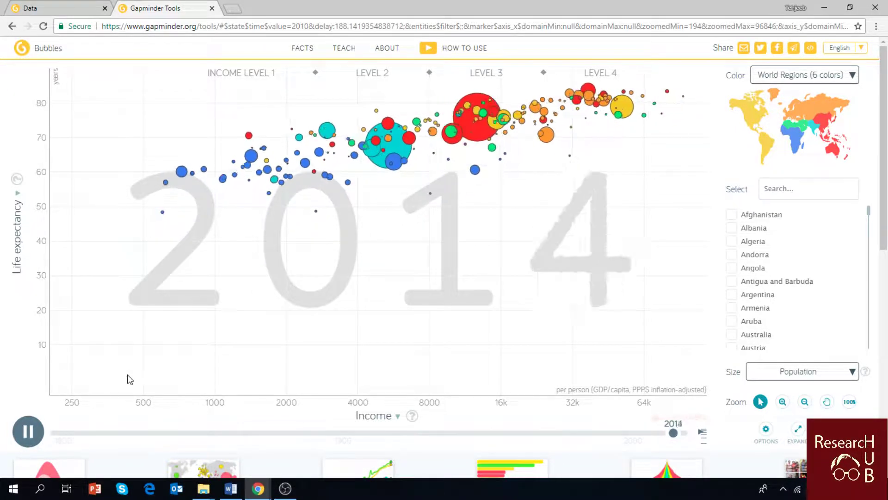
click(53, 438)
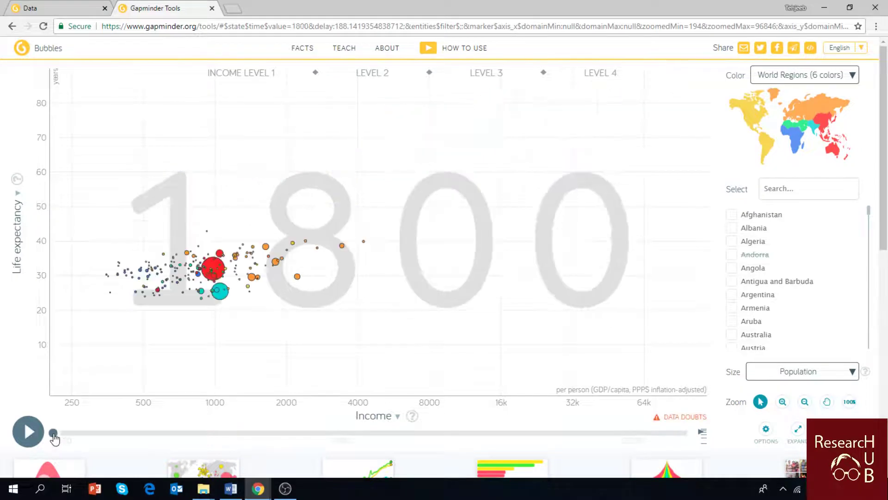
click(27, 433)
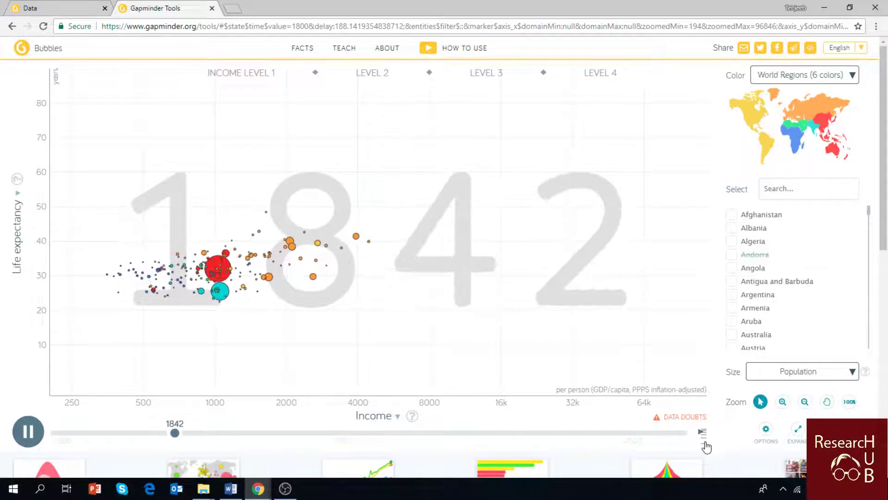
drag(704, 435, 705, 448)
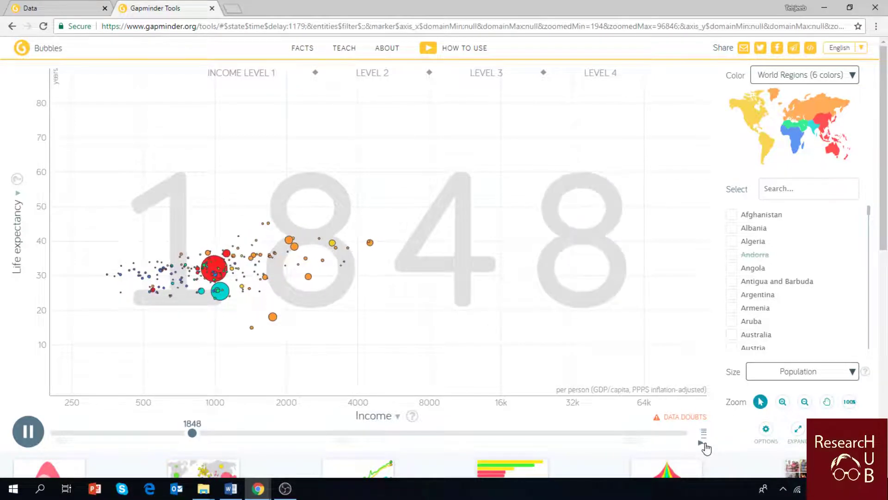
drag(705, 441, 704, 434)
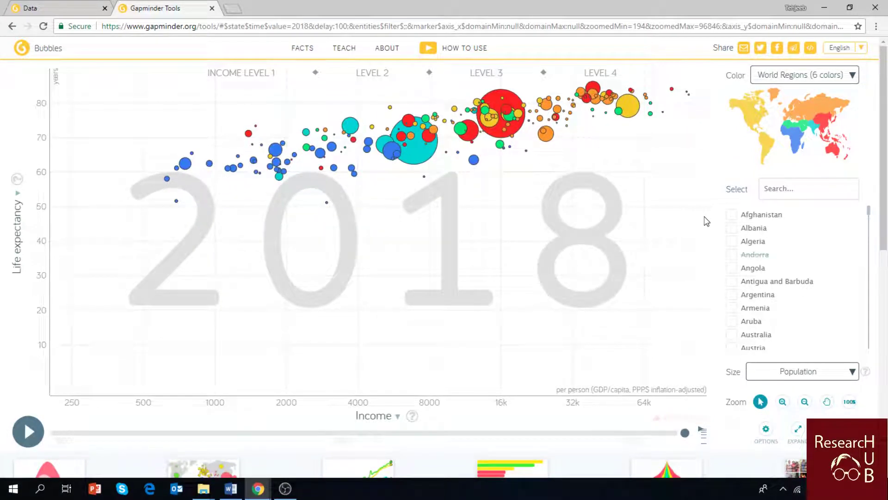
Step: Inspect the 2018 life expectancy and income of China and, with the chart limited to the America region, of Haiti
mouse_move(498, 103)
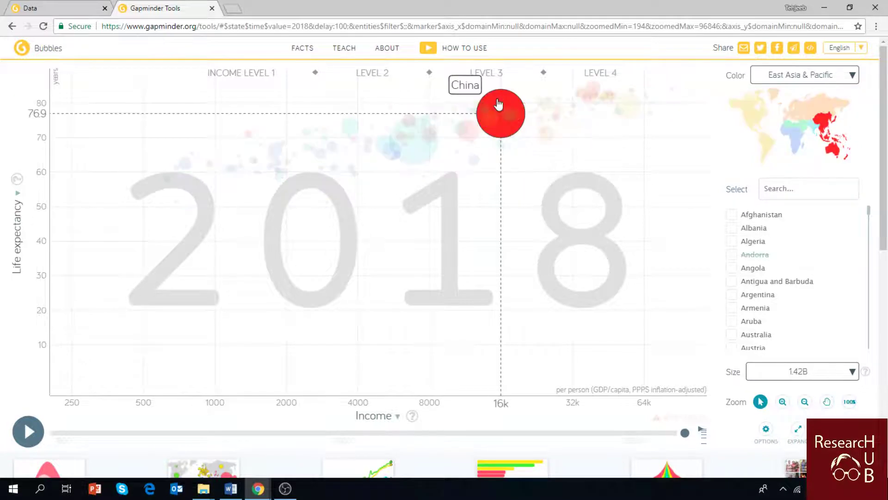
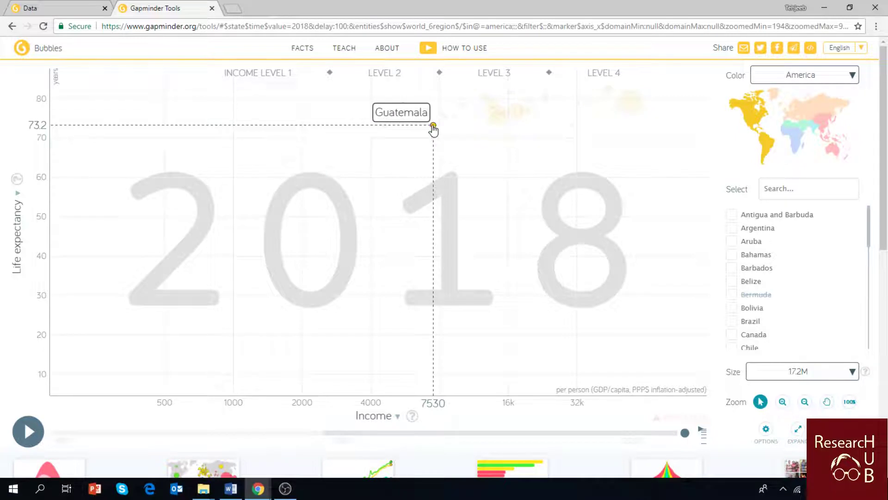
mouse_move(286, 162)
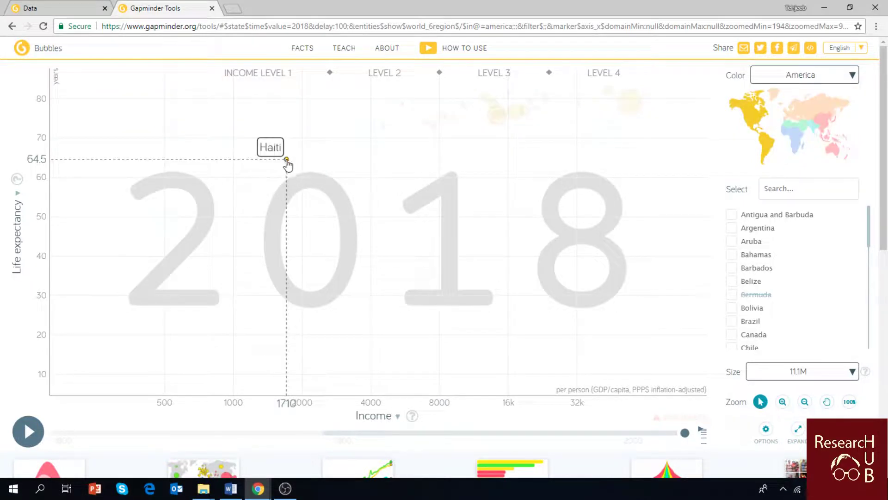
Step: Move the timeline to 1802, then play the animation with Babies per woman on the Y axis
click(60, 438)
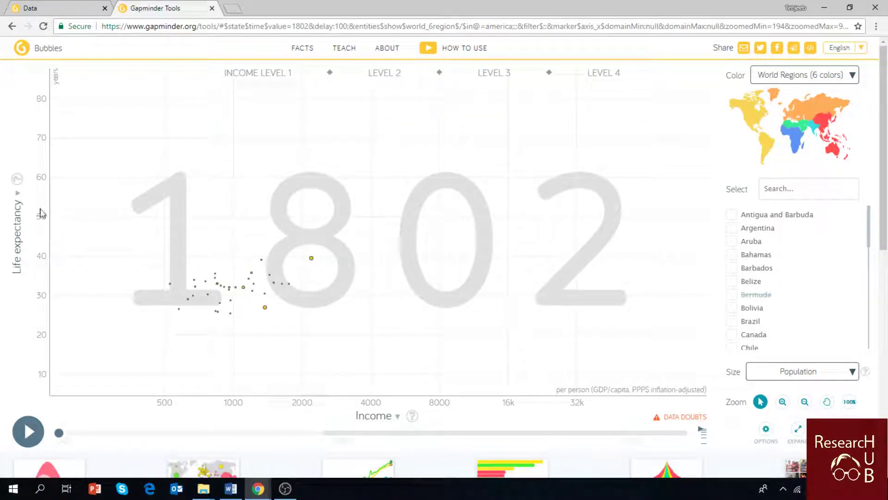
click(18, 198)
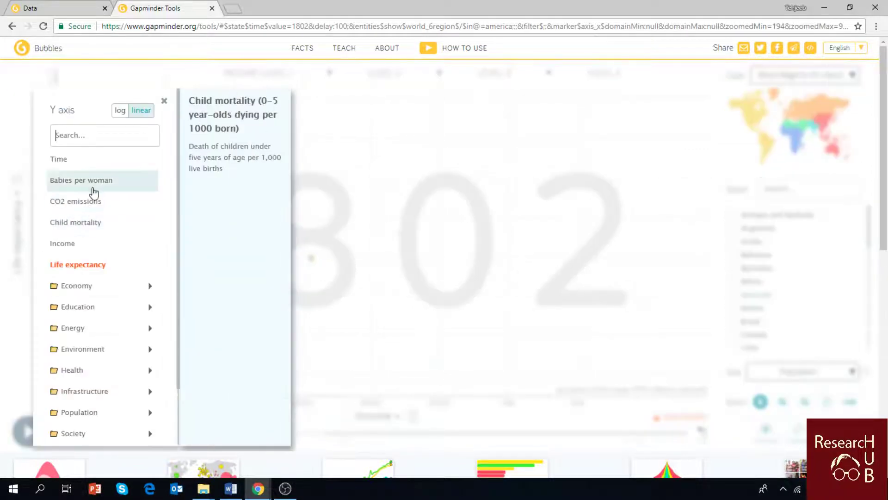
click(94, 190)
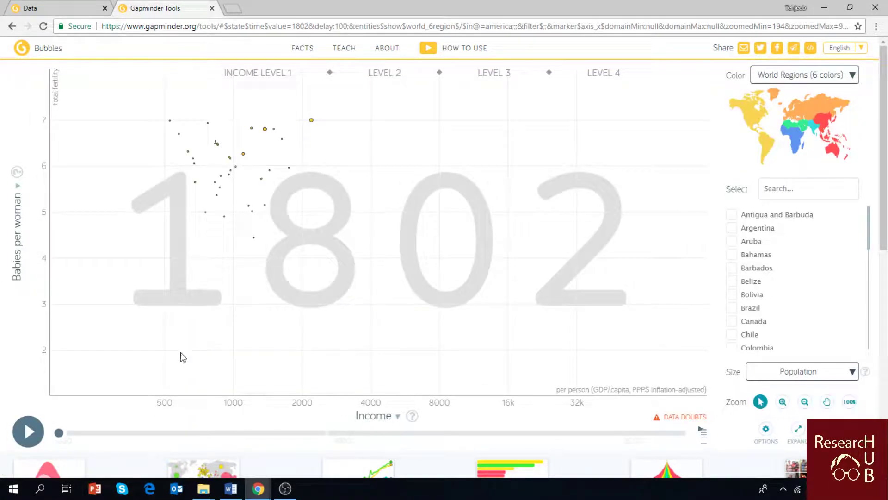
click(28, 432)
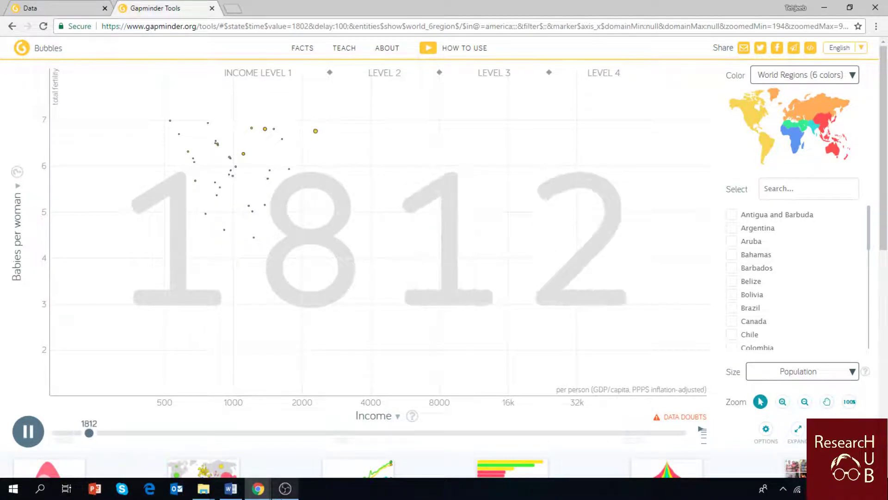
mouse_move(285, 489)
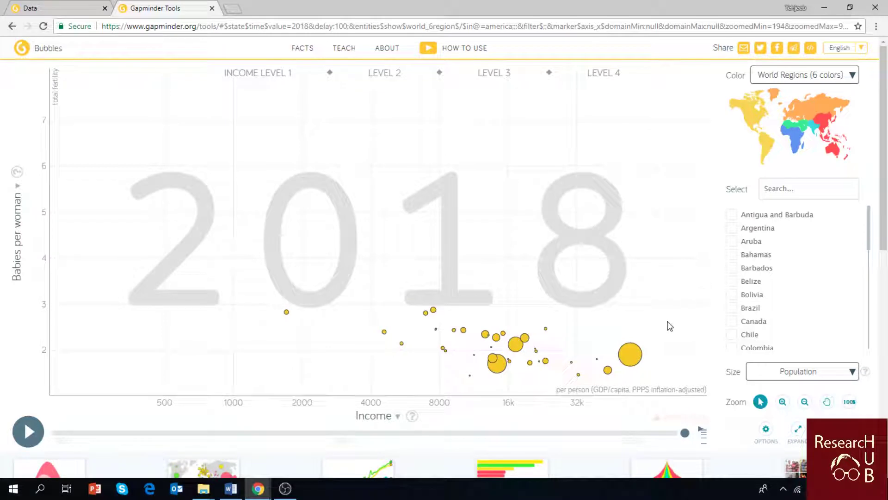
Step: Inspect the 2018 babies per woman and income of the United States and of the lowest-income country in America
mouse_move(634, 355)
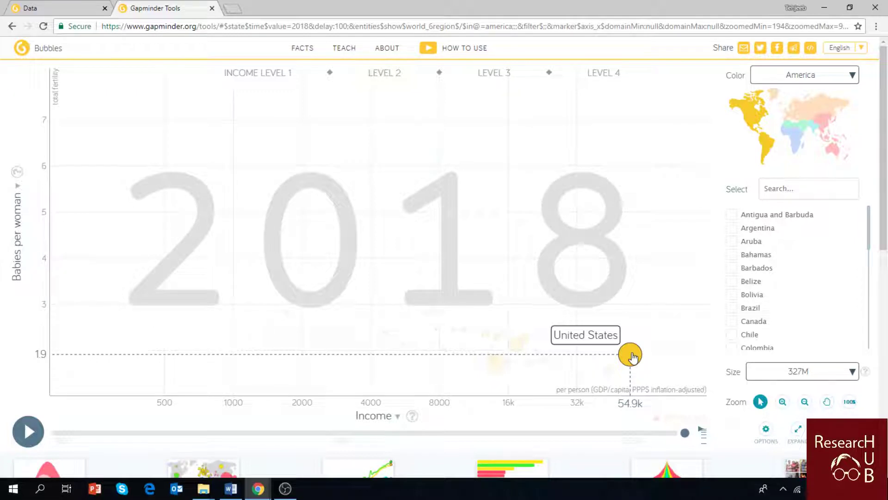
mouse_move(286, 312)
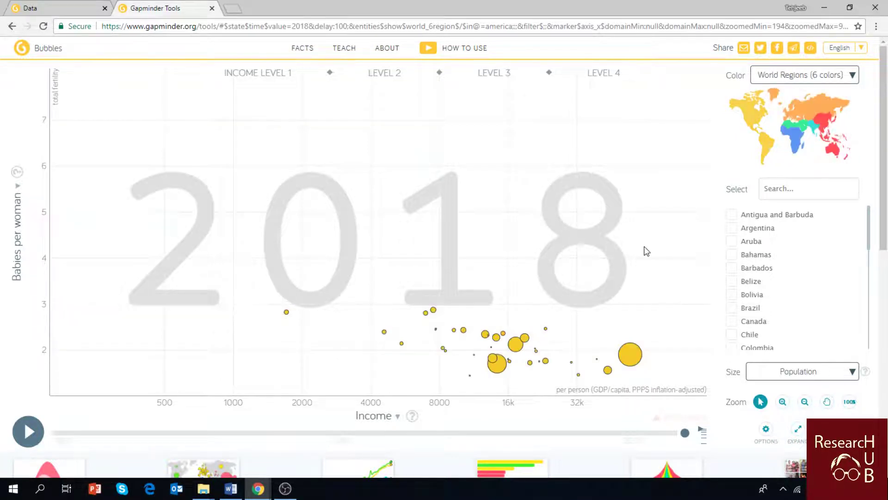
Step: Lift the America-only filter so the chart includes the countries of all world regions
mouse_move(743, 223)
click(753, 112)
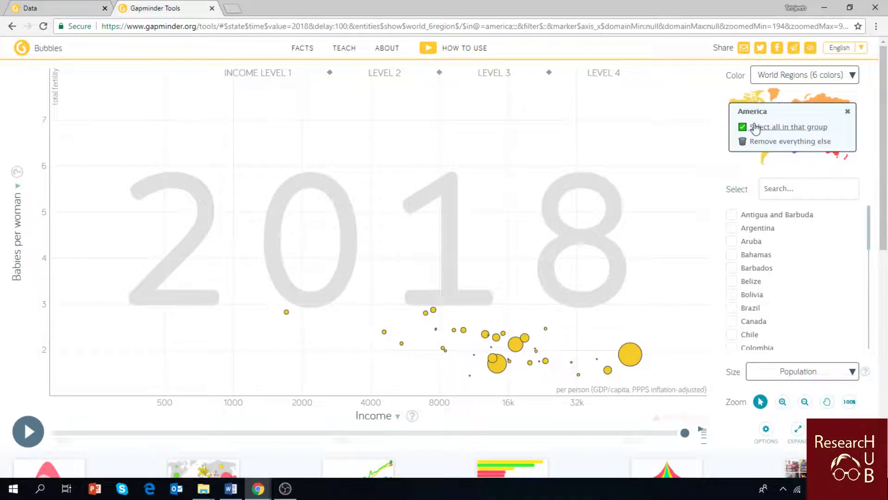
click(761, 142)
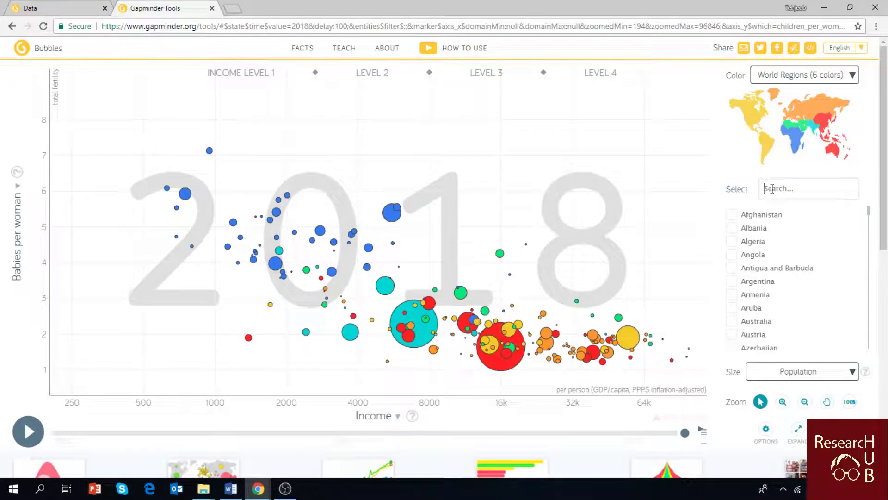
Step: Search the country list for Ethiopia and select it in the chart
click(773, 189)
text(E)
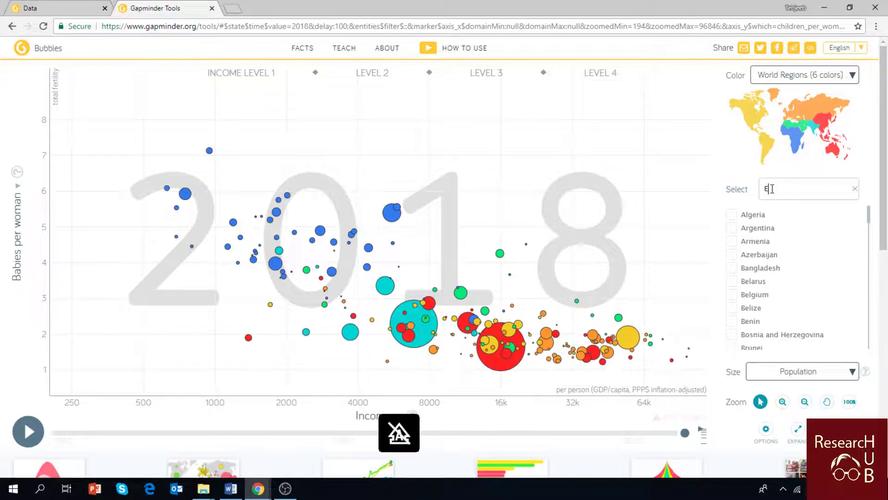
text(thiopia)
click(760, 216)
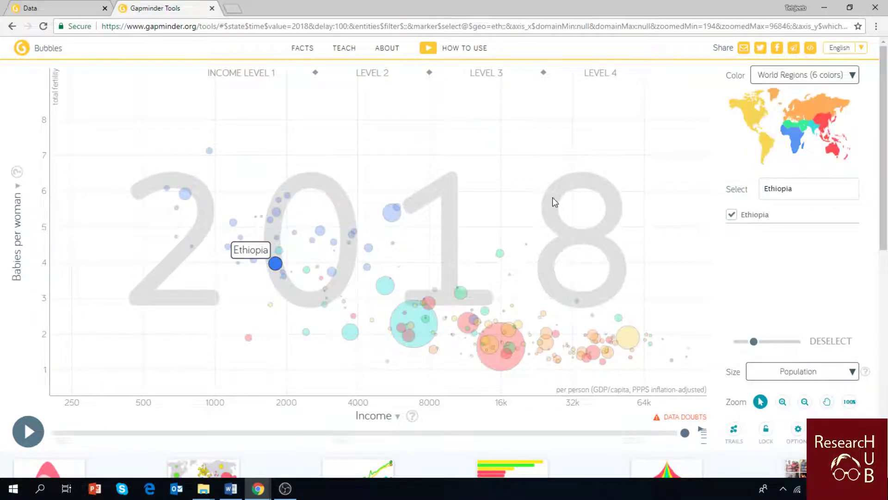
Step: Plot Child mortality on the Y axis and fade the unselected countries completely so only Ethiopia is shown
click(19, 192)
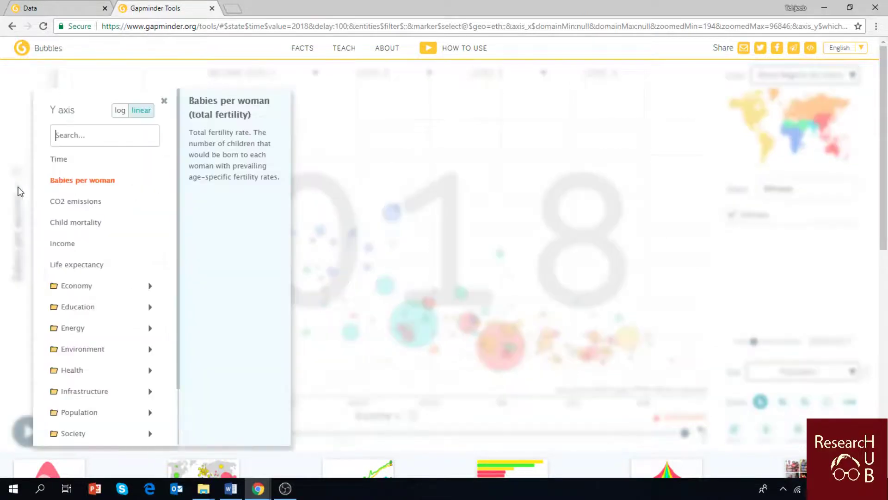
click(77, 230)
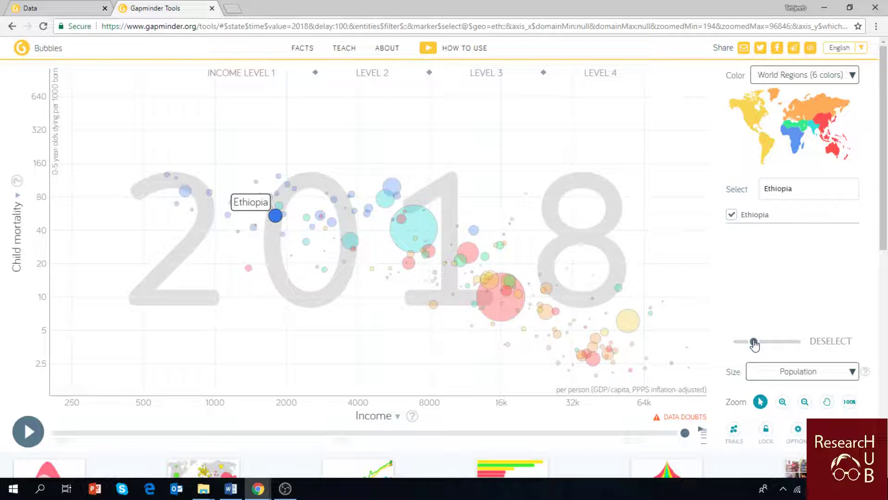
drag(756, 343, 775, 346)
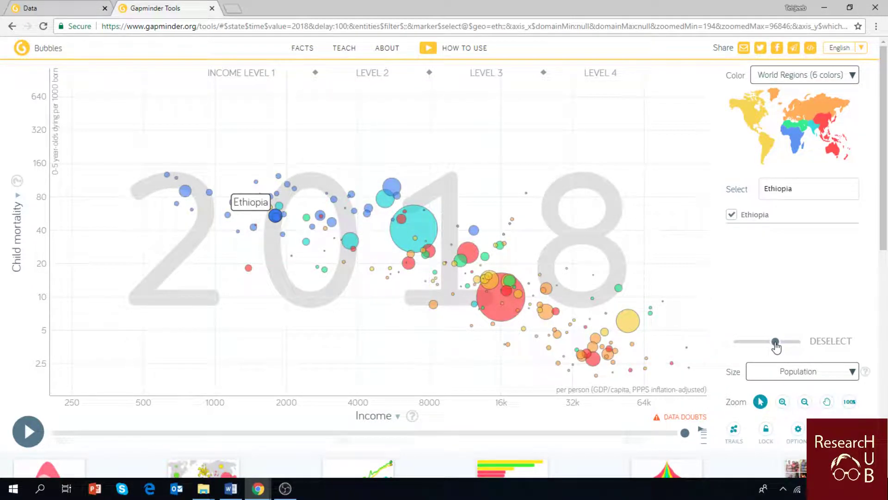
drag(768, 347, 748, 347)
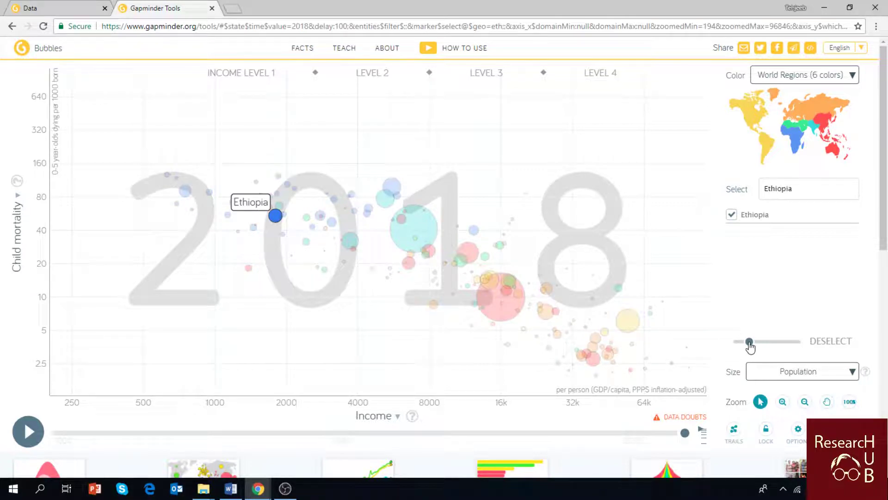
drag(746, 347, 732, 347)
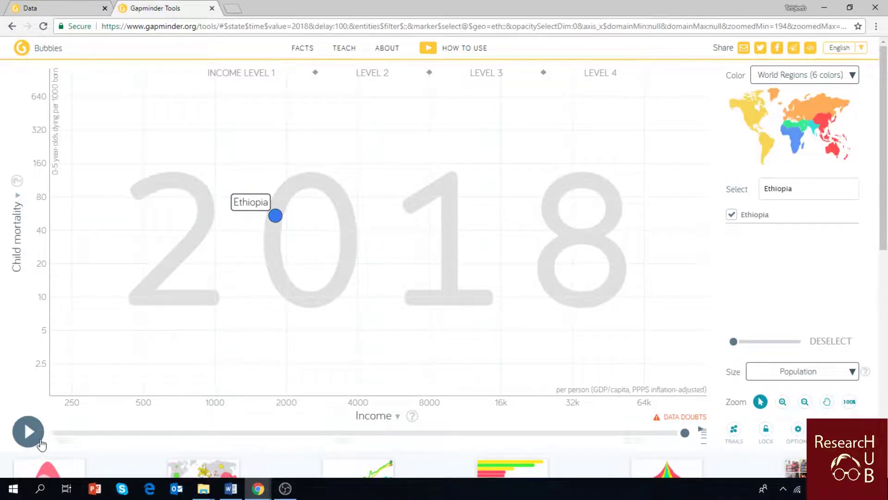
Step: Put Life expectancy on the X axis and play the animation for Ethiopia from 1800 to 2018
click(54, 434)
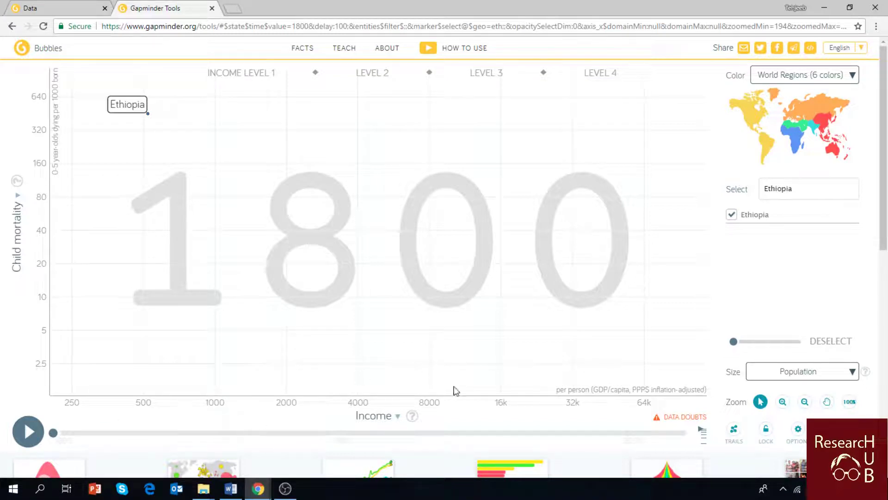
click(374, 416)
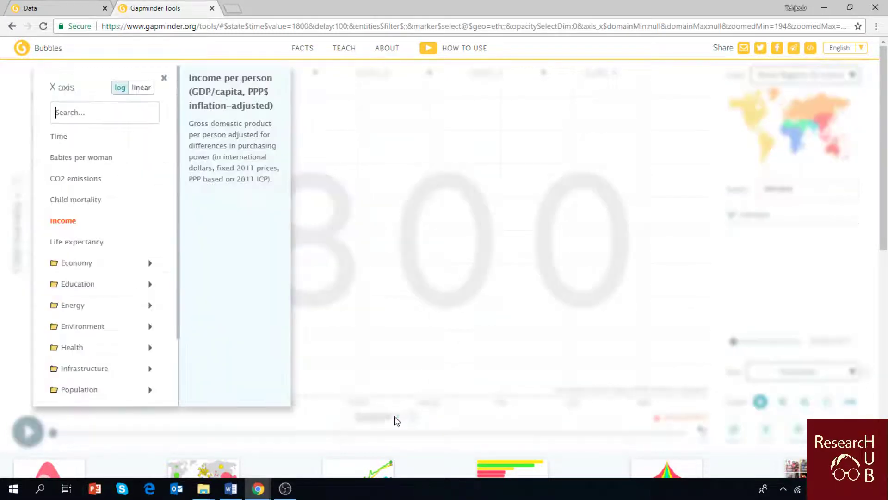
click(93, 242)
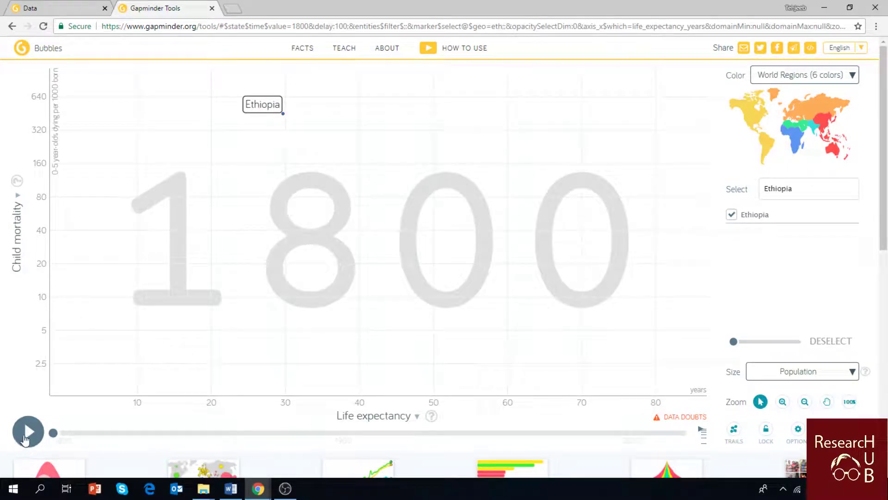
click(27, 432)
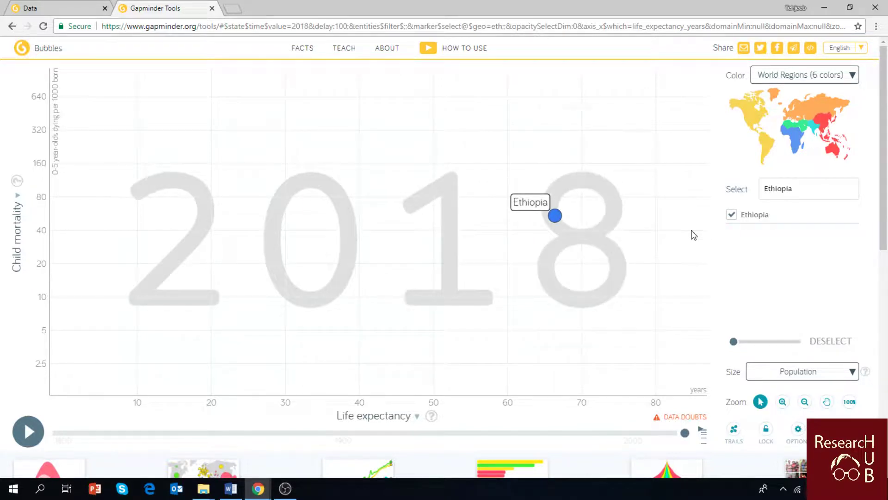
mouse_move(555, 218)
mouse_move(555, 217)
Step: Replay the animation with trails turned on to trace Ethiopia's path over the years, and deselect the country at the end
click(735, 430)
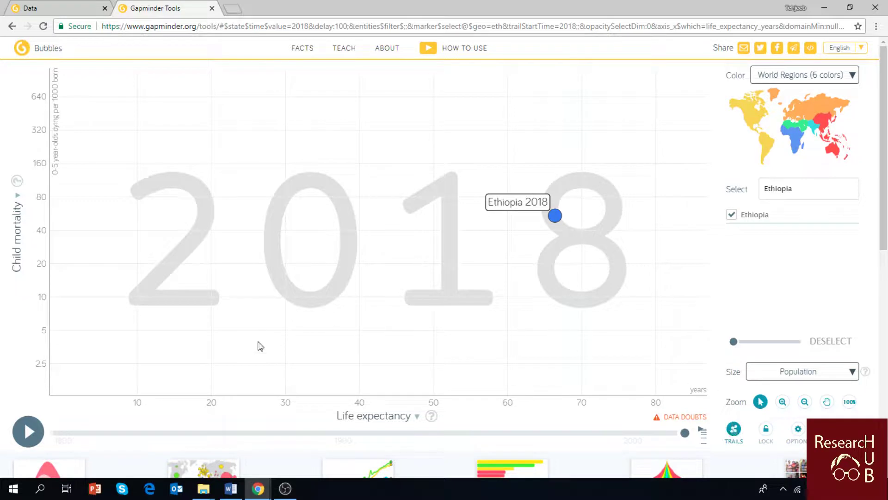
click(29, 433)
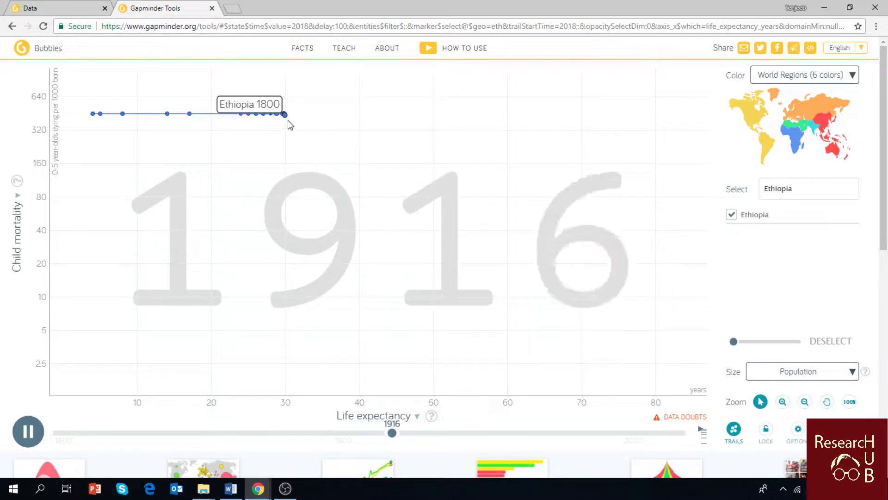
mouse_move(287, 116)
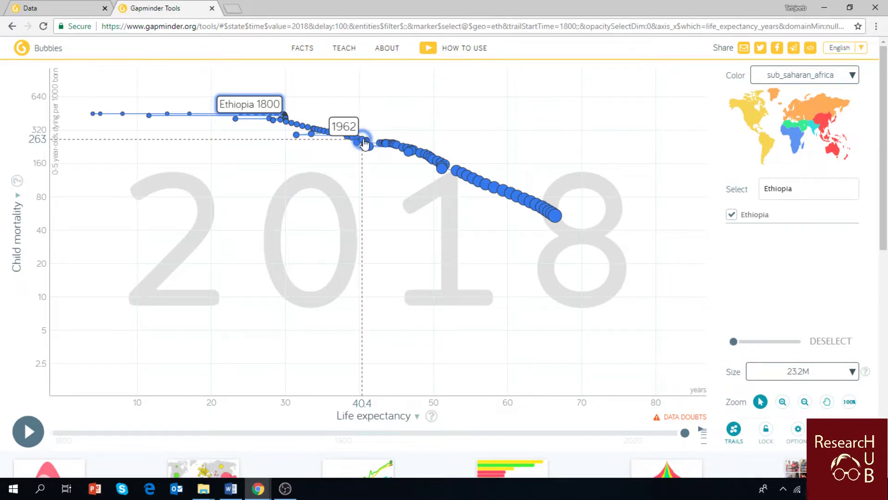
click(556, 216)
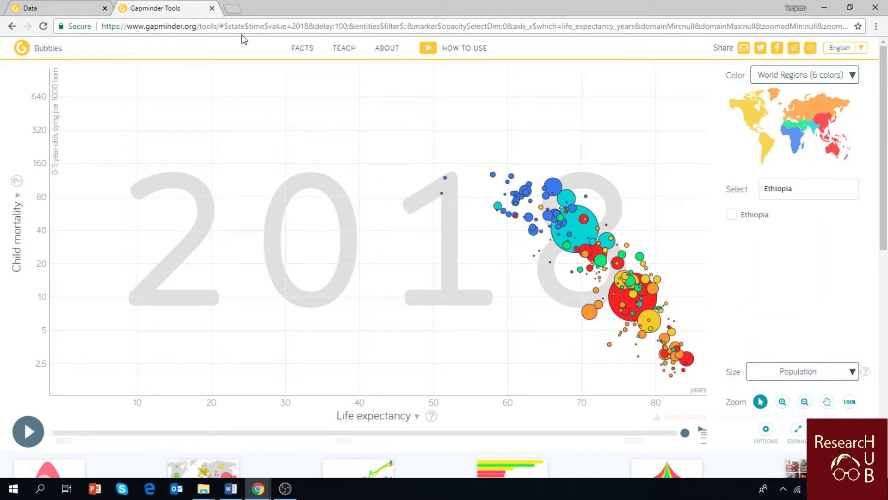
Step: Switch back to the Data page and return to the start of the list of indicators
click(58, 14)
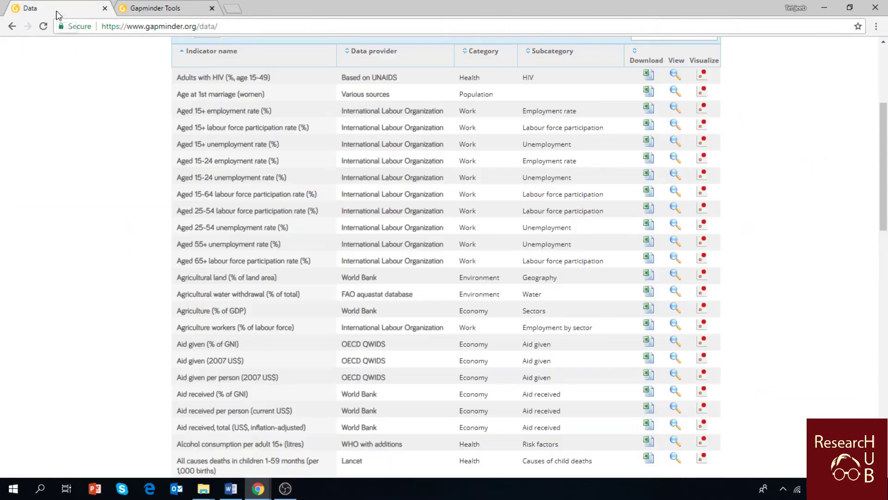
click(884, 60)
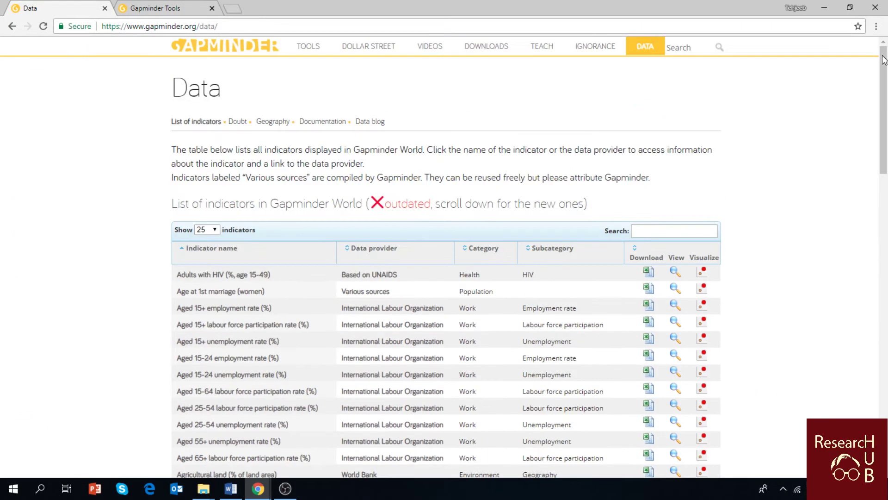